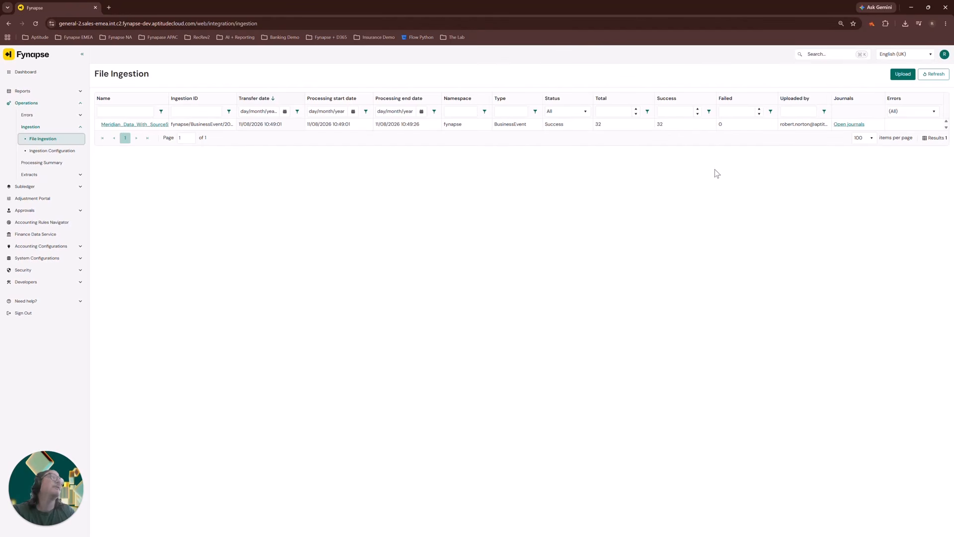
Open the journals of the ingested Meridian data file and group them by Source System and Source System ID.
left_click(849, 127)
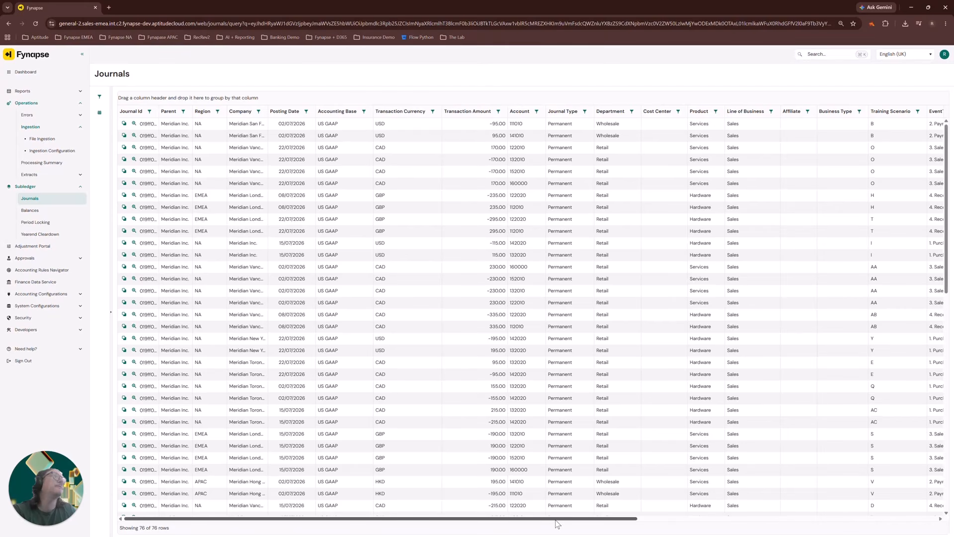
left_click_drag(556, 522, 928, 524)
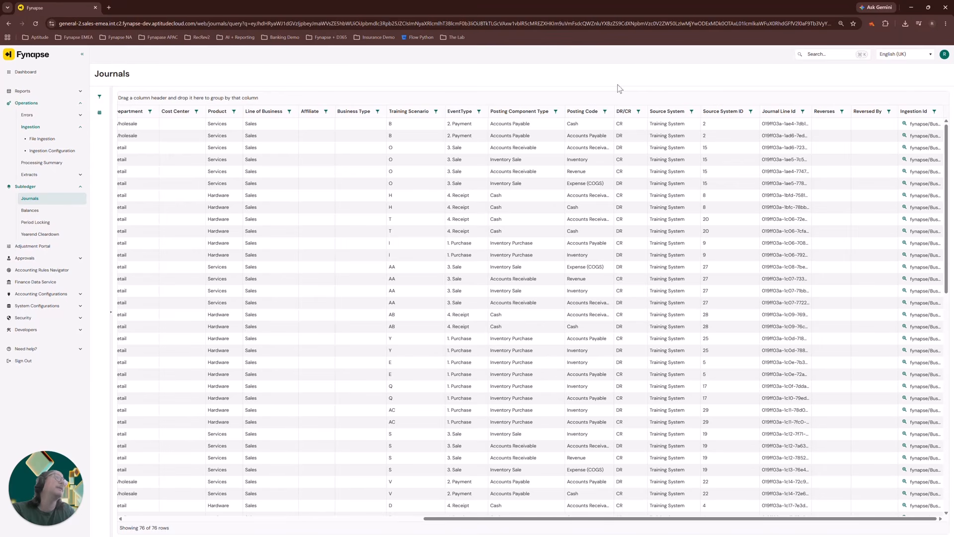
left_click_drag(669, 115, 719, 101)
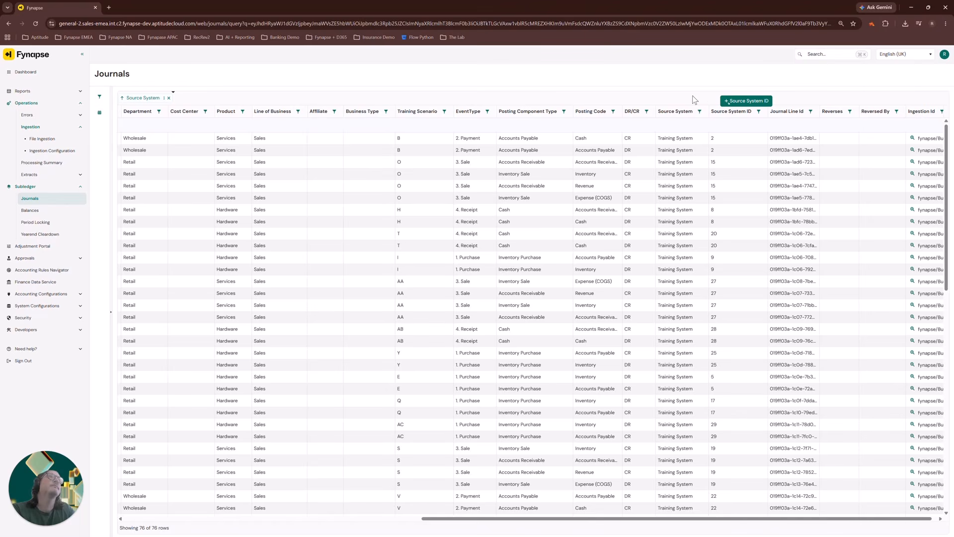
left_click_drag(693, 99, 687, 96)
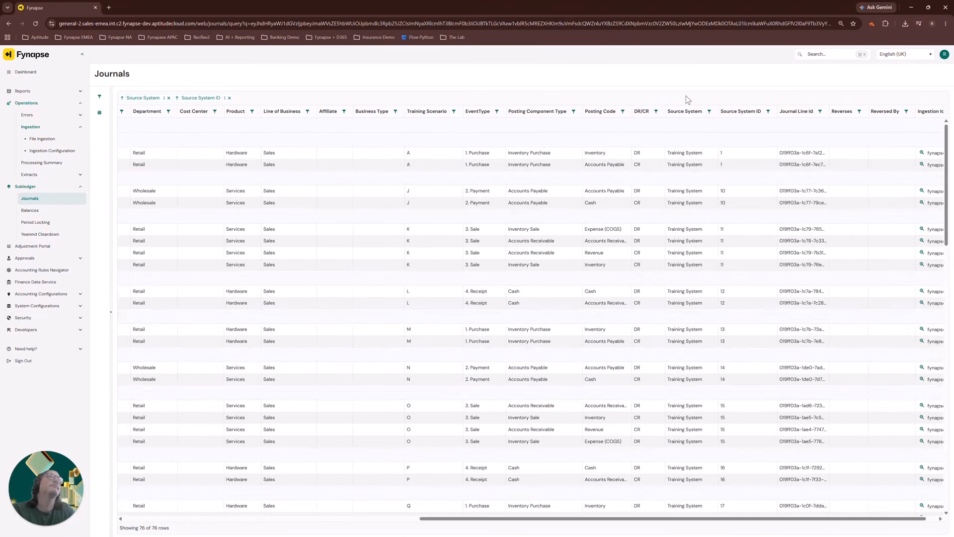
Collapse and re-expand the Training System group and review the journal lines under each Source System ID.
left_click_drag(600, 522, 278, 520)
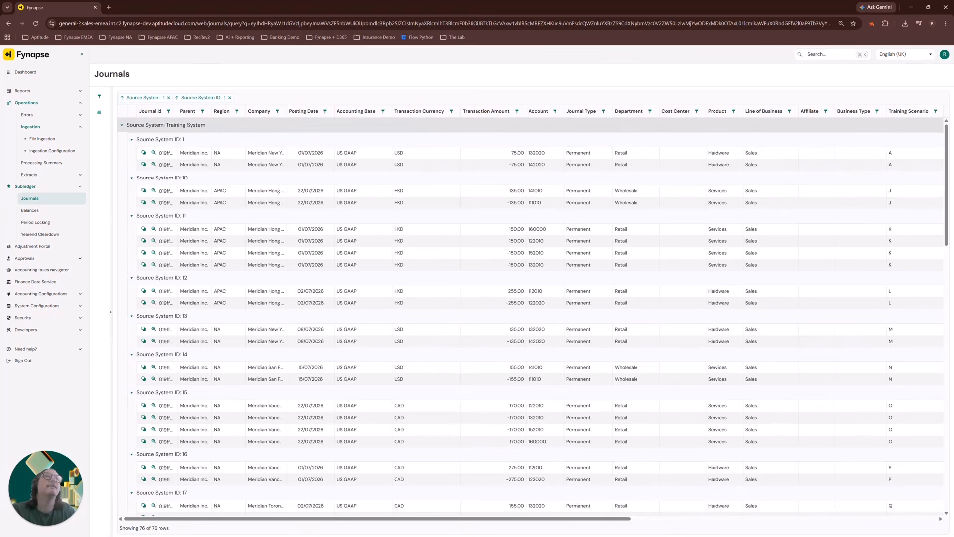
left_click(121, 127)
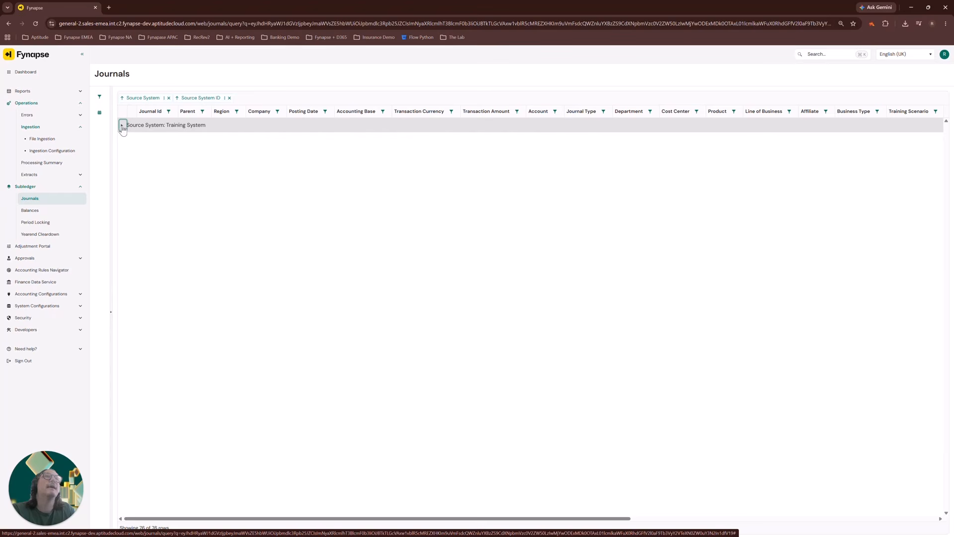
left_click(161, 128)
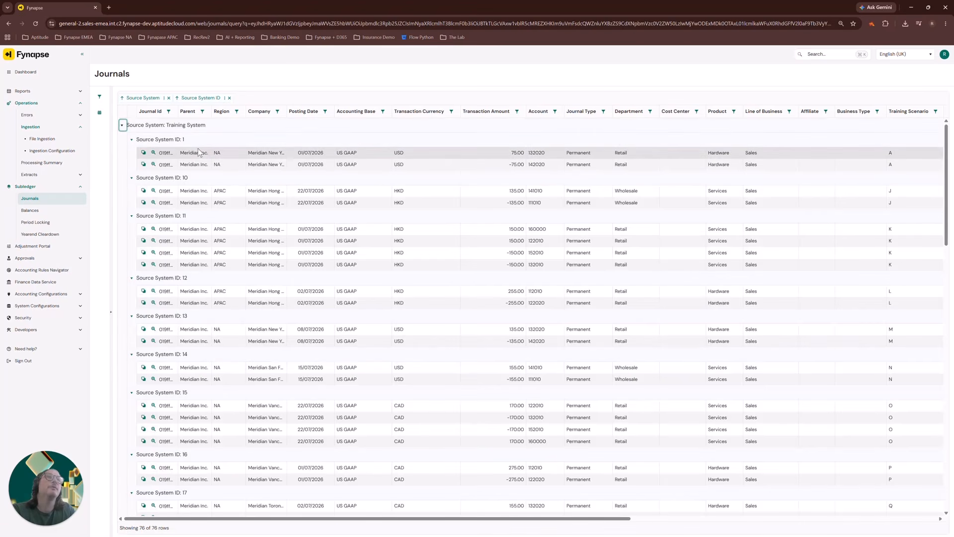
scroll(199, 150, "down", 8)
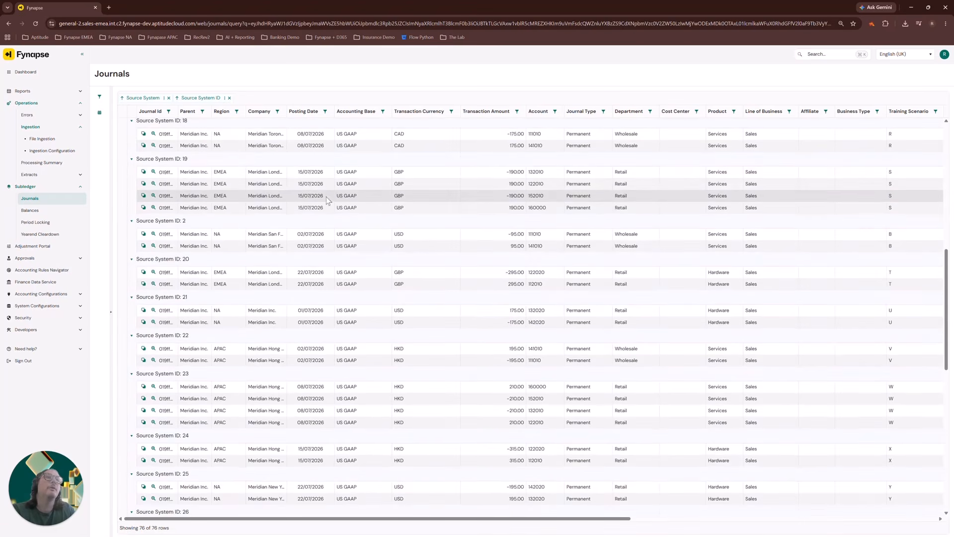
scroll(298, 223, "up", 8)
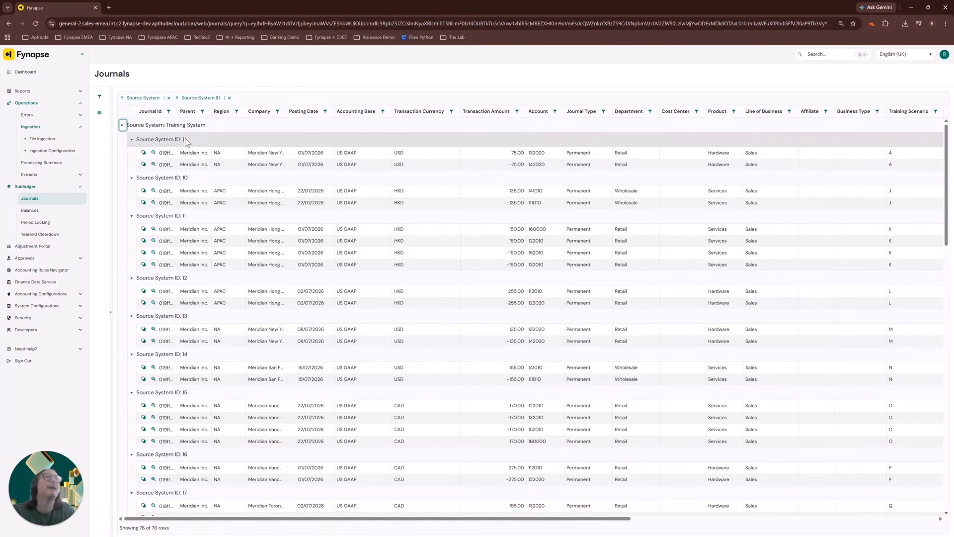
Open the file ingestion record linked to the first journal line of Source System ID 1, and return to the journals.
left_click_drag(402, 522, 751, 521)
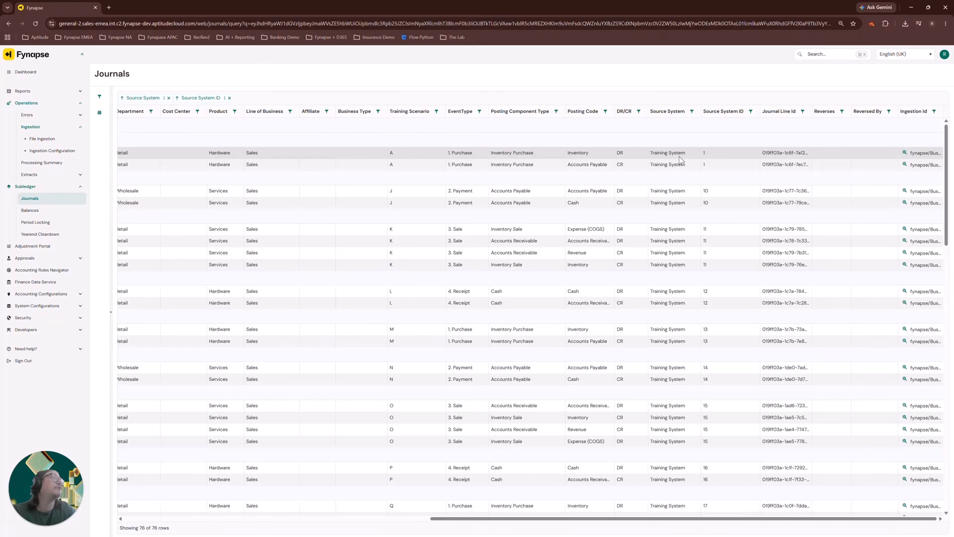
left_click(905, 153)
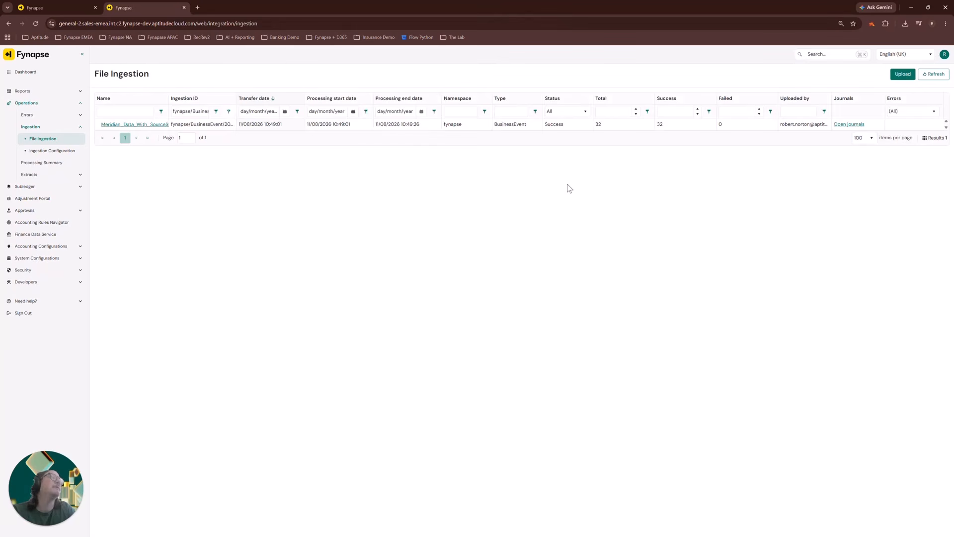
left_click_drag(492, 518, 217, 517)
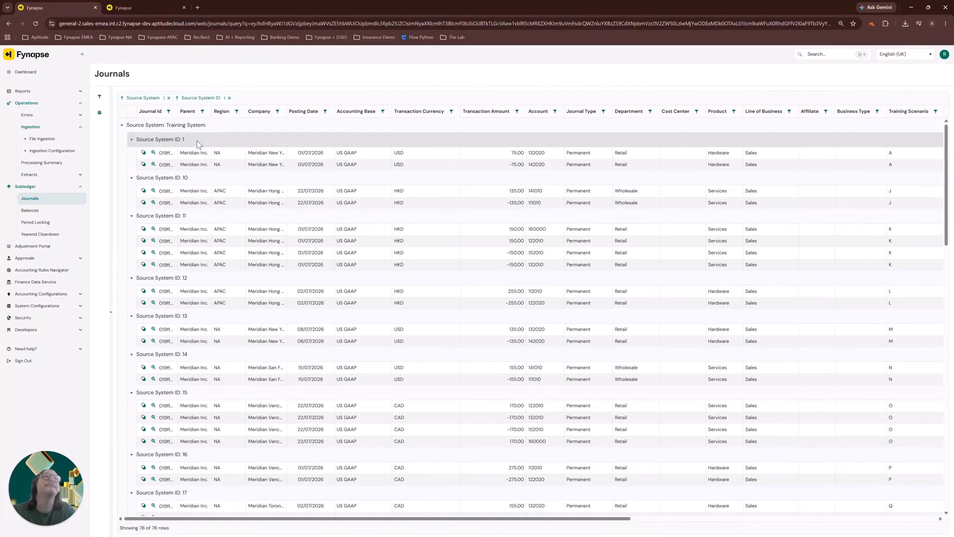
Rerun the journal query with its existing Ingestion Id criterion and group the results by EventType, Posting Component Type and Posting Code.
left_click(99, 97)
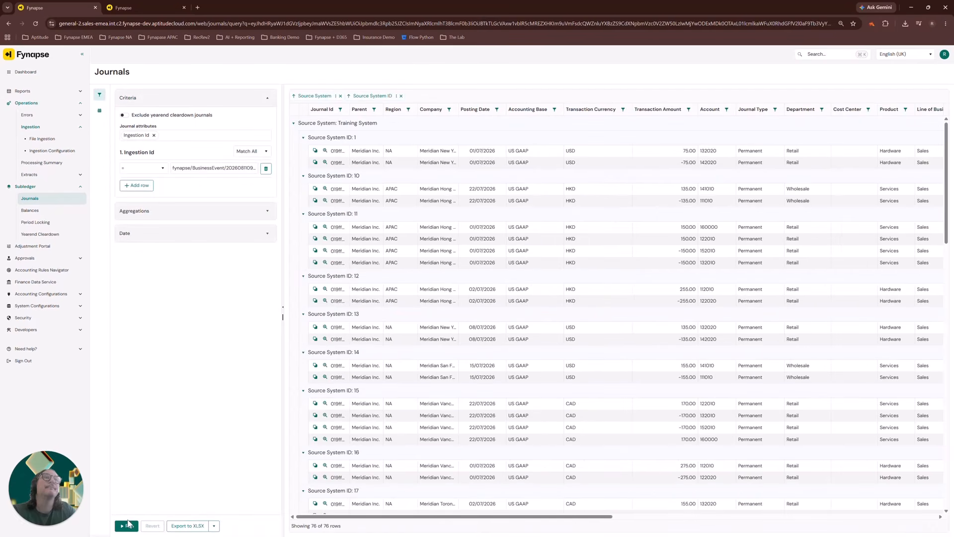
left_click(126, 526)
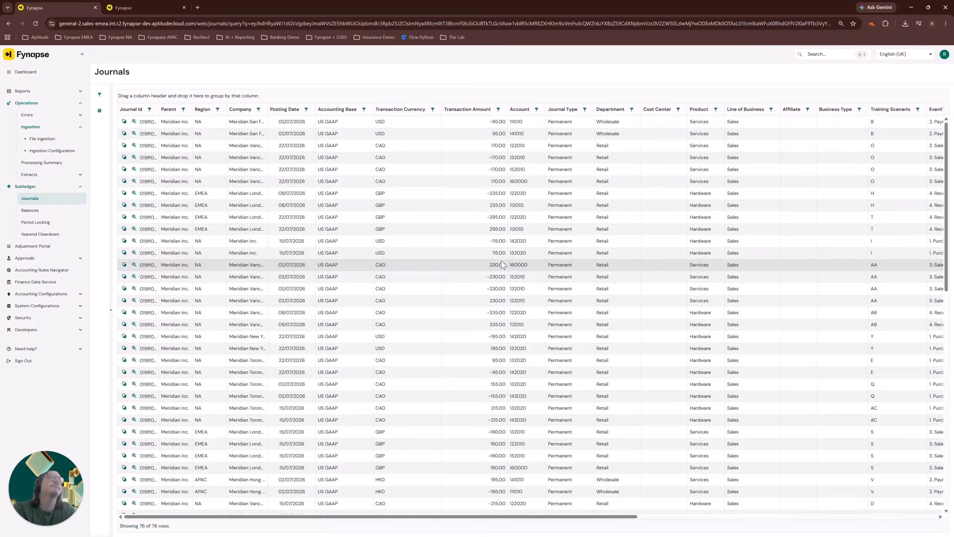
left_click_drag(448, 516, 760, 504)
left_click_drag(463, 109, 456, 96)
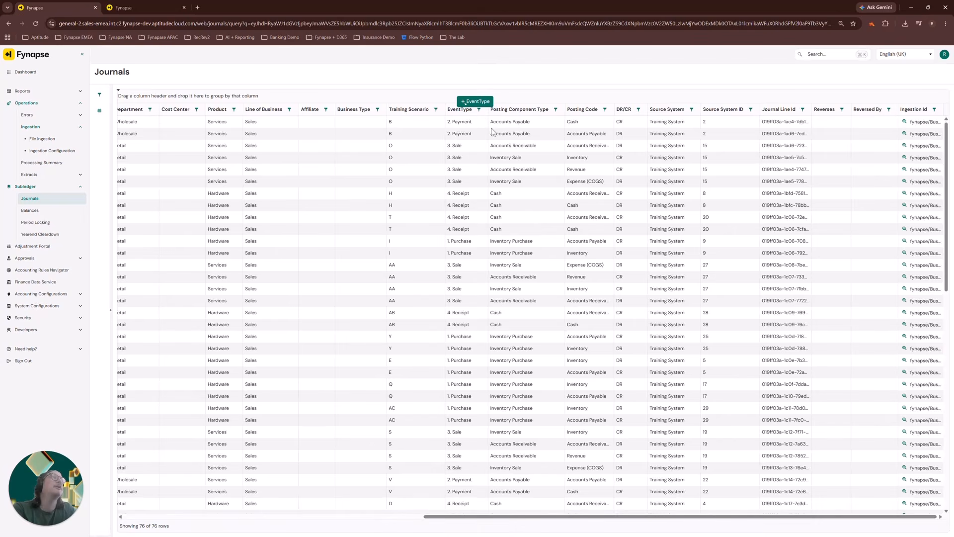
left_click_drag(498, 142, 499, 143)
left_click_drag(534, 109, 539, 125)
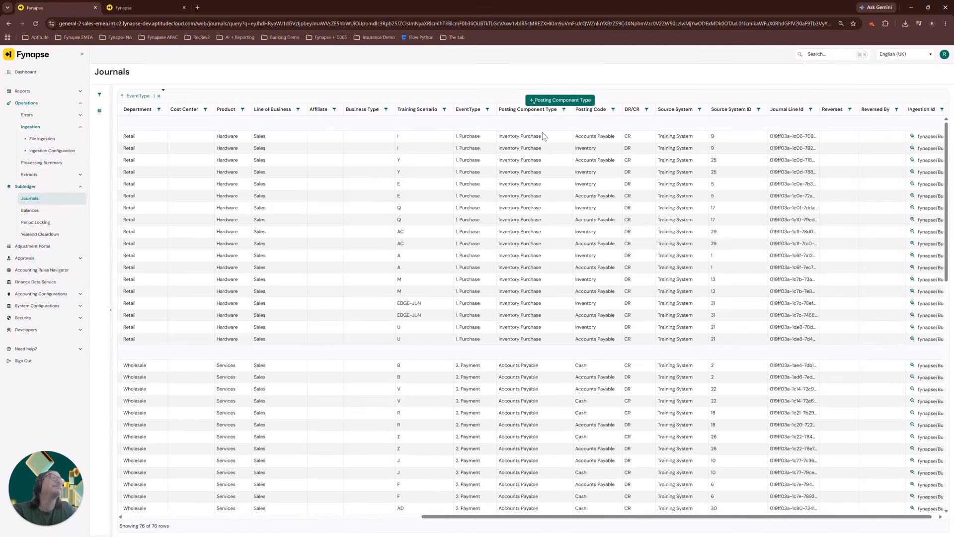
left_click_drag(547, 138, 547, 138)
left_click_drag(600, 109, 592, 114)
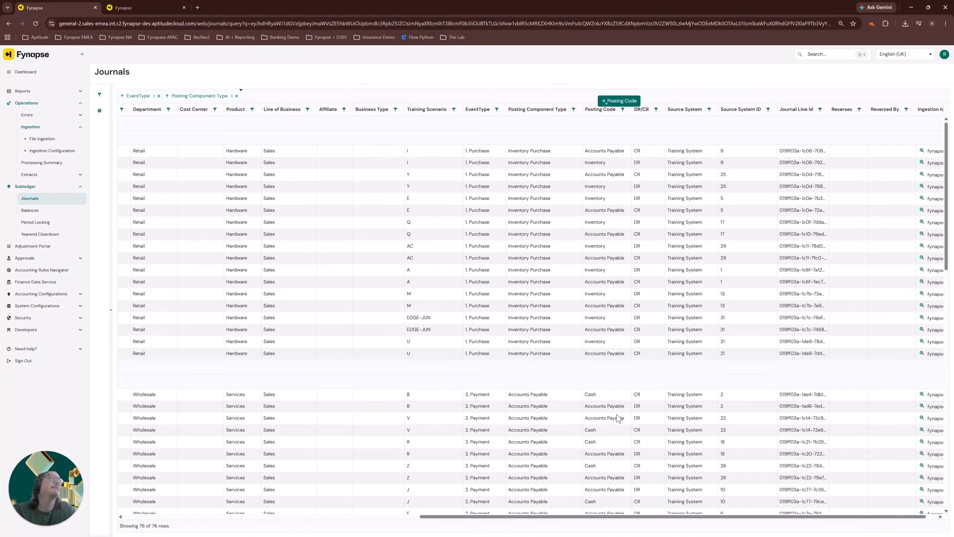
left_click_drag(614, 518, 263, 519)
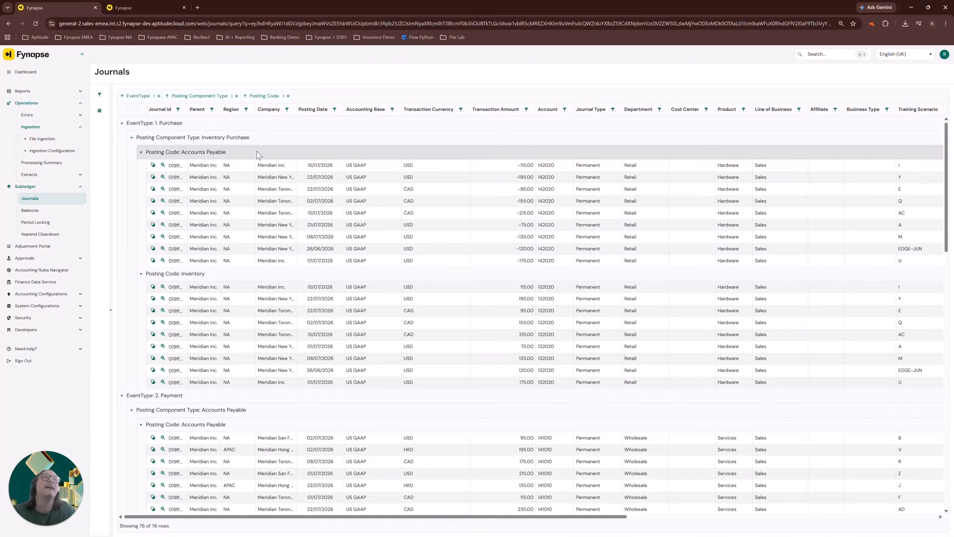
Open the Accounting Rules Navigator and expand the 1. Purchase event through Inventory Purchase to the Accounts Payable account lookups.
left_click(66, 273)
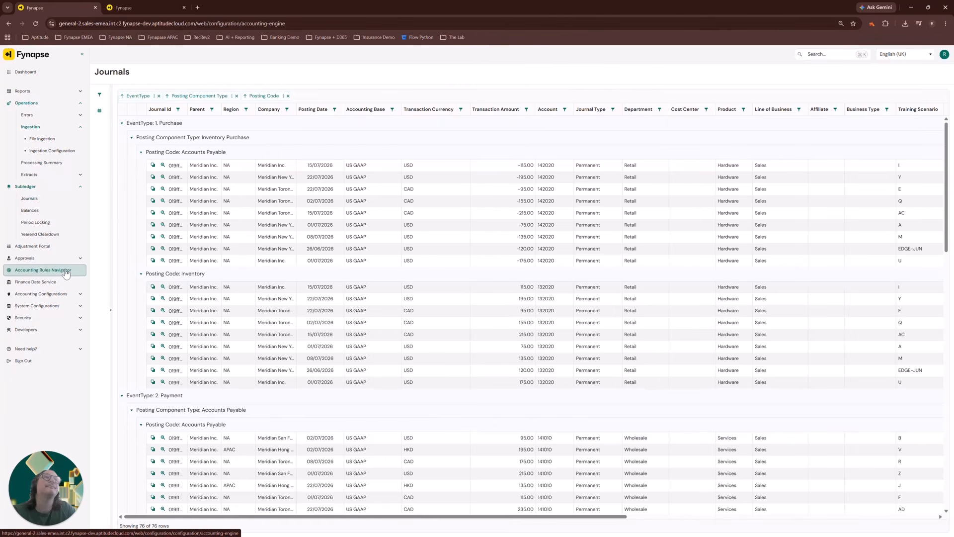
triple_click(133, 136)
left_click(173, 134)
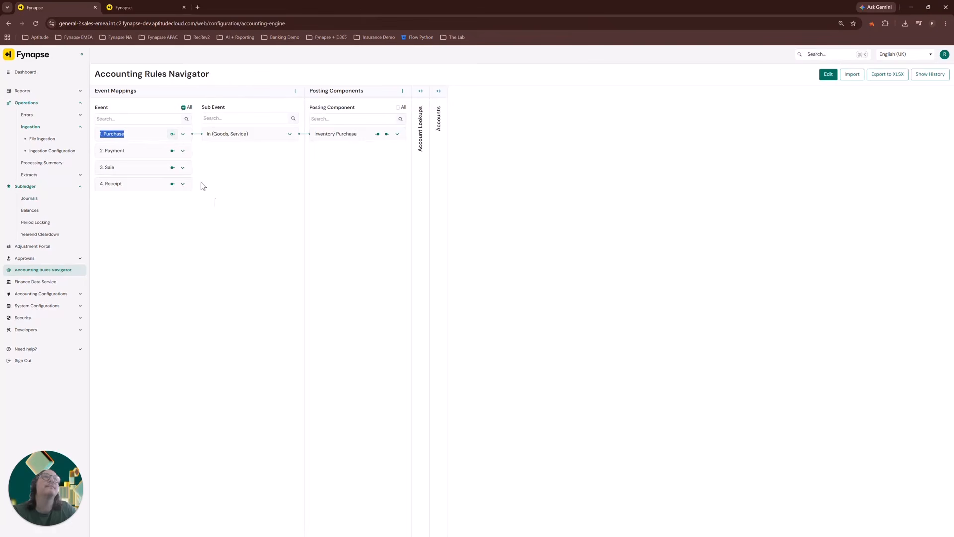
left_click(388, 135)
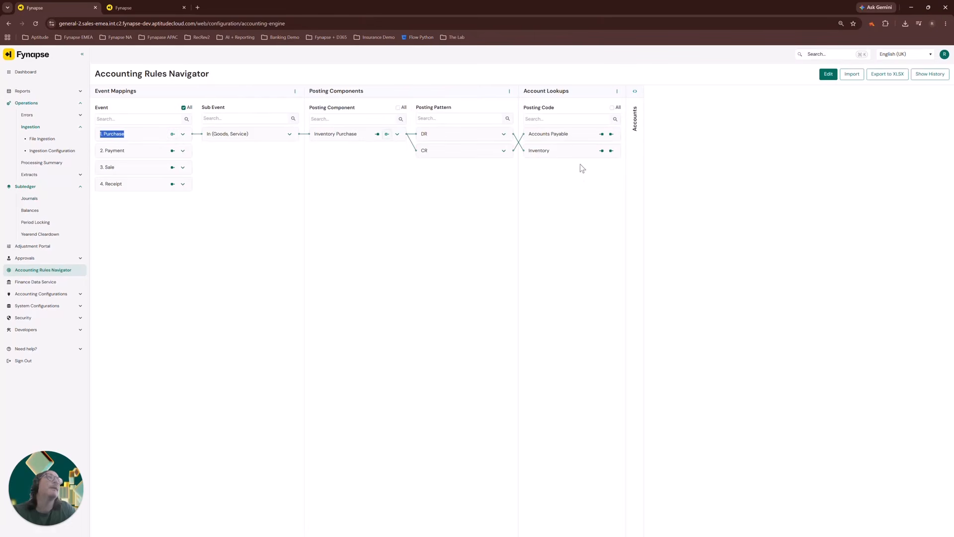
left_click(611, 135)
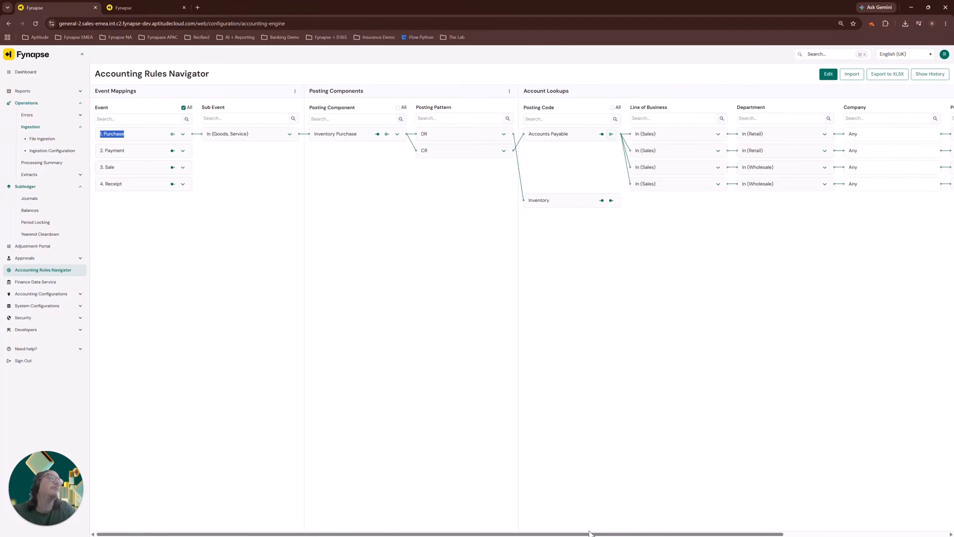
Examine the Accounts Payable lookup conditions by line of business, department, company and product, and the accounts they map to.
left_click_drag(589, 530, 590, 532)
left_click(663, 382)
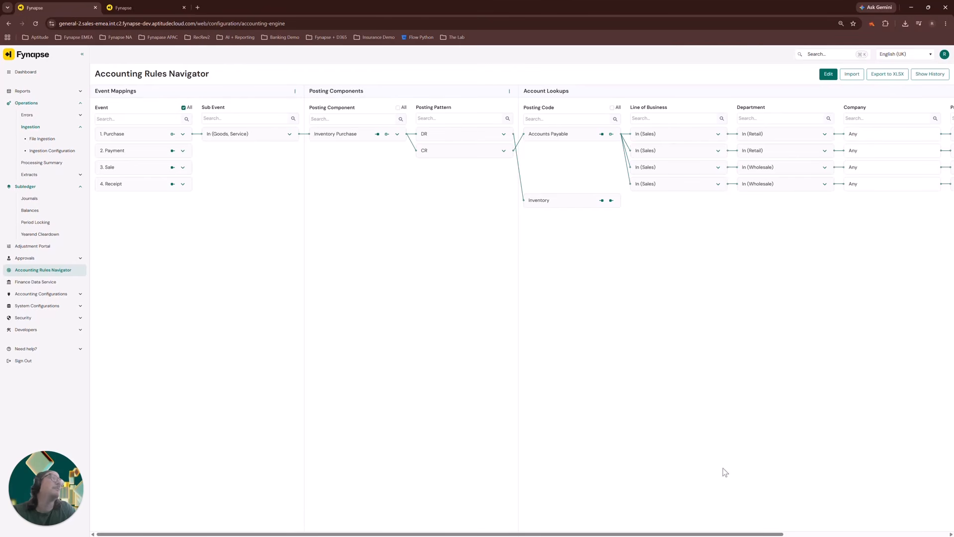
left_click_drag(716, 534, 884, 530)
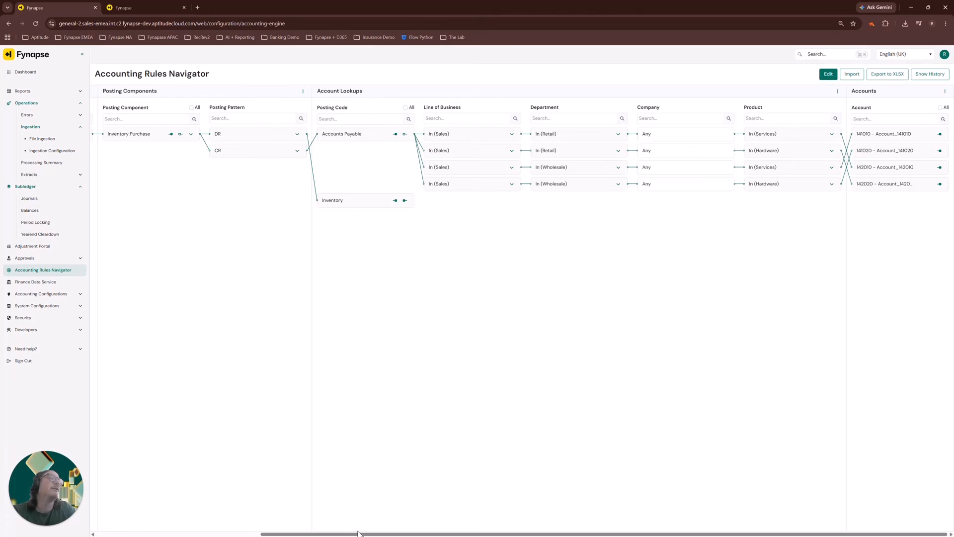
left_click_drag(358, 534, 183, 533)
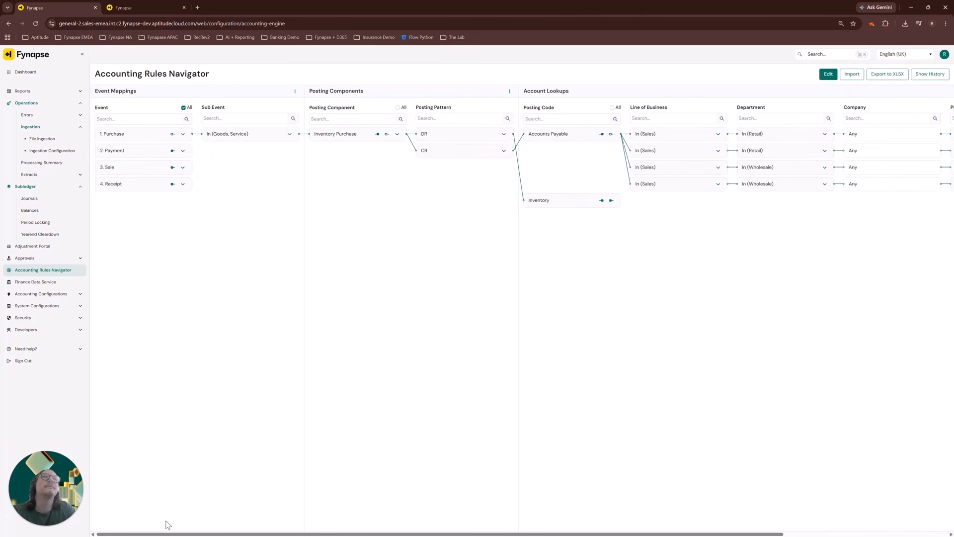